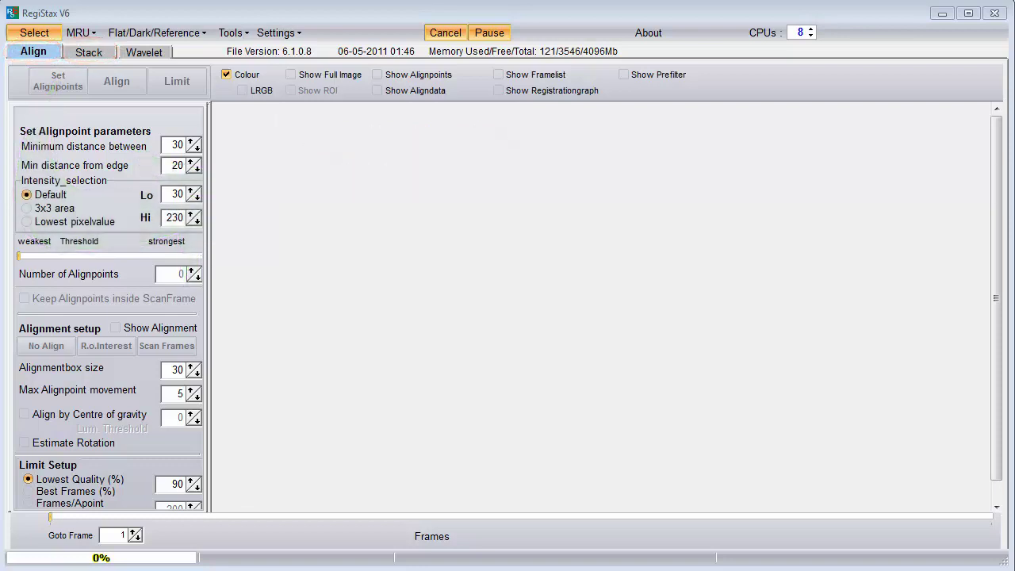
{"action": "left_click", "coordinate": [37, 38]}
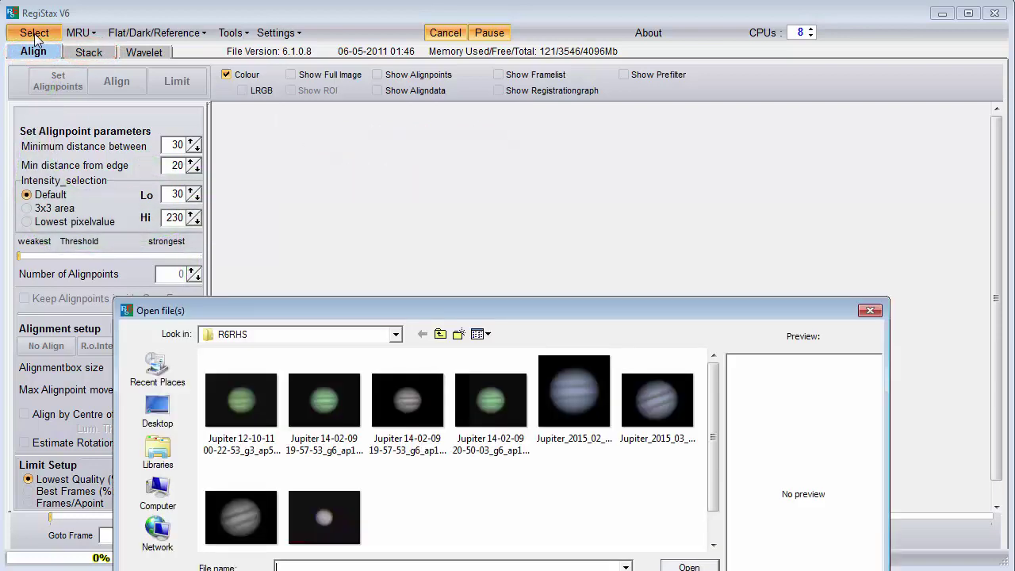
{"action": "left_click", "coordinate": [233, 380]}
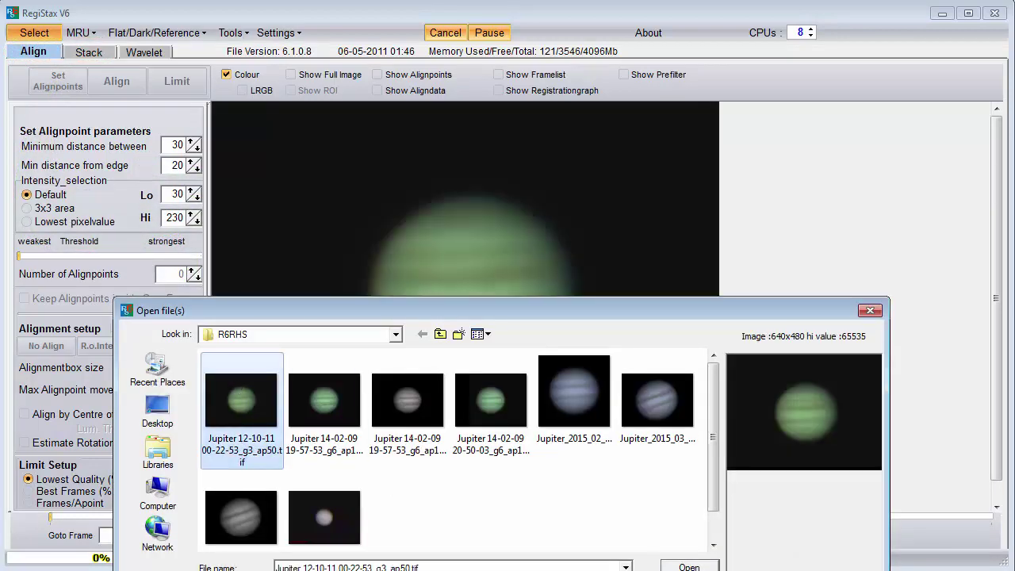
{"action": "left_click", "coordinate": [687, 566]}
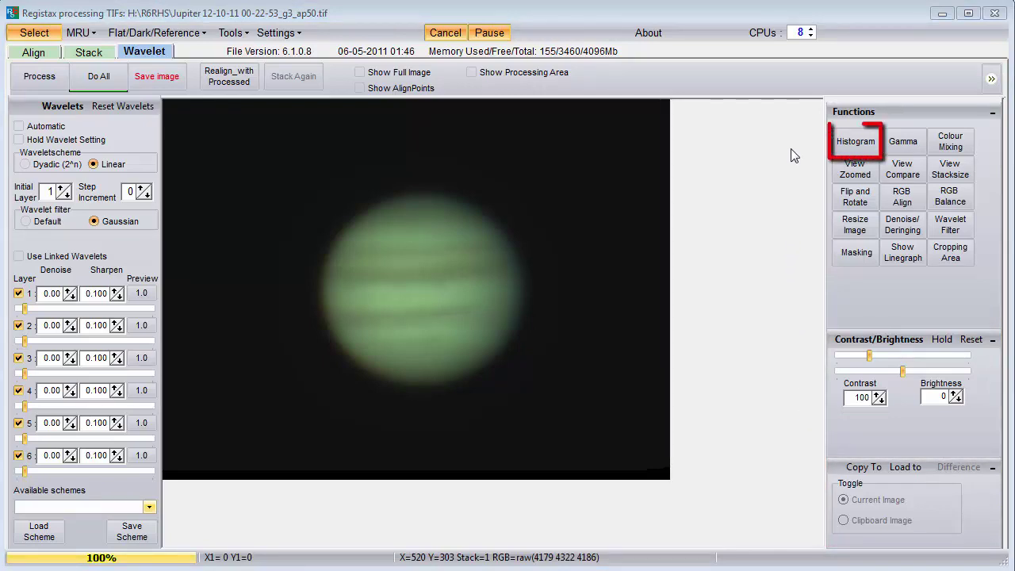
Step: Open the Histogram and RGB Balance tools and show the histogram as a log-based graph
{"action": "left_click", "coordinate": [856, 143]}
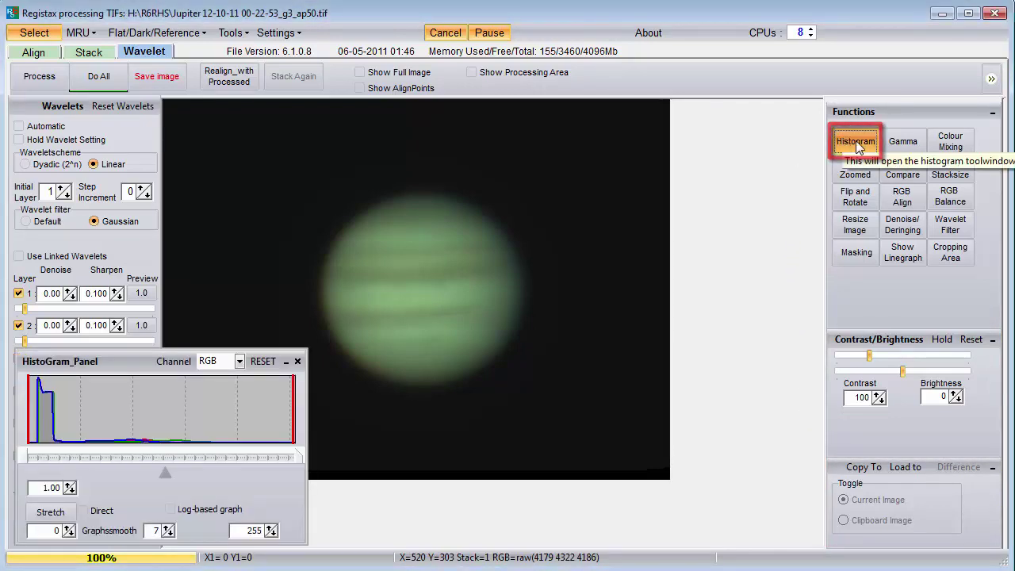
{"action": "left_click", "coordinate": [958, 203]}
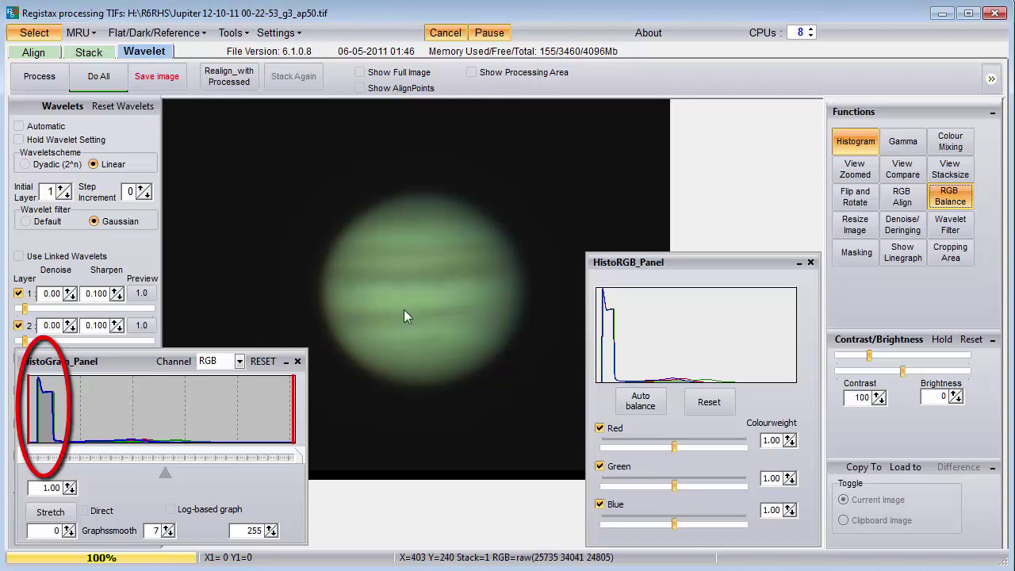
{"action": "left_click", "coordinate": [171, 510]}
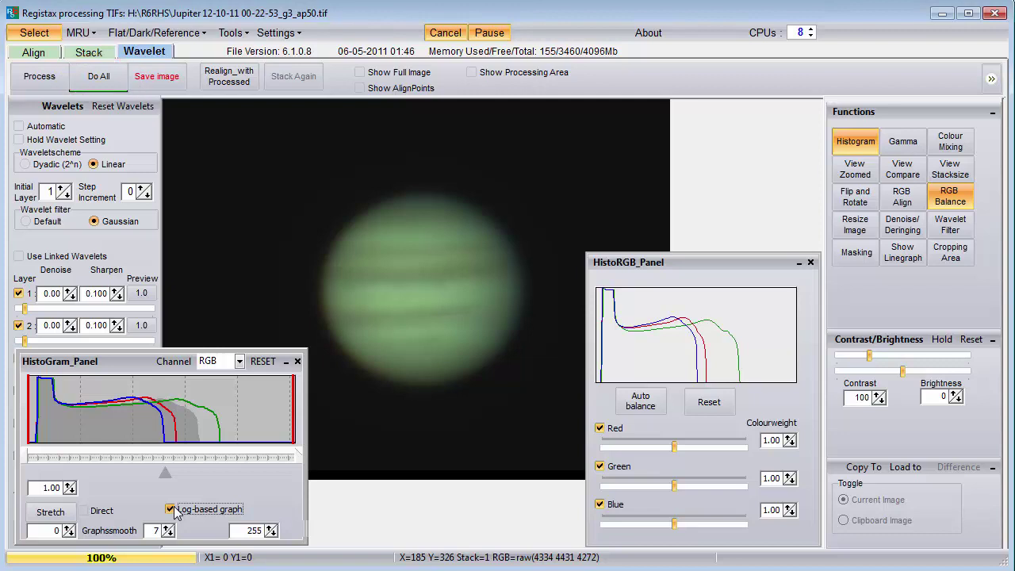
Step: Set the processing area to 256, show its outline and try it on the dark background before placing it over Jupiter
{"action": "left_click", "coordinate": [269, 32]}
{"action": "mouse_move", "coordinate": [444, 89]}
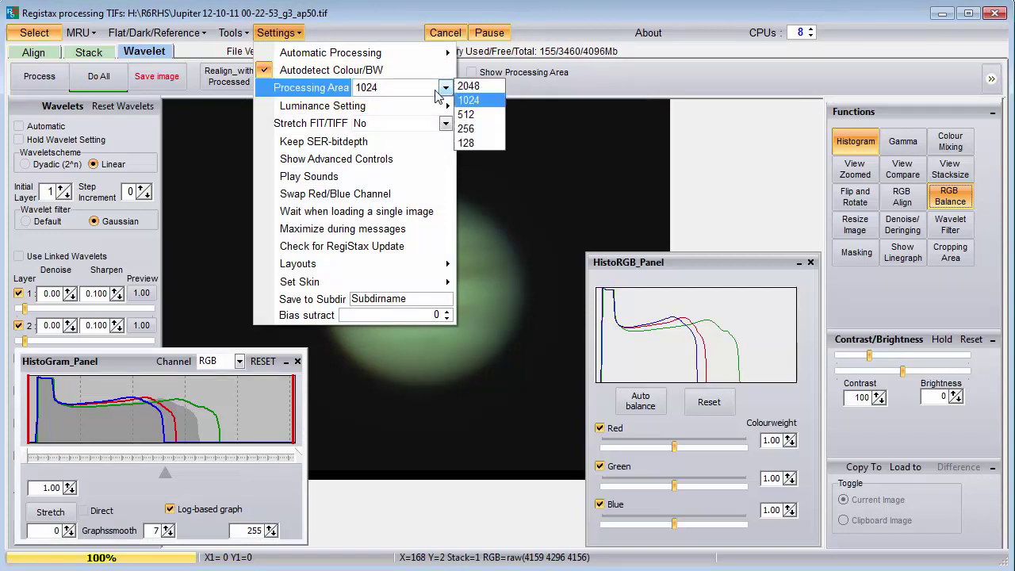
{"action": "left_click", "coordinate": [466, 128]}
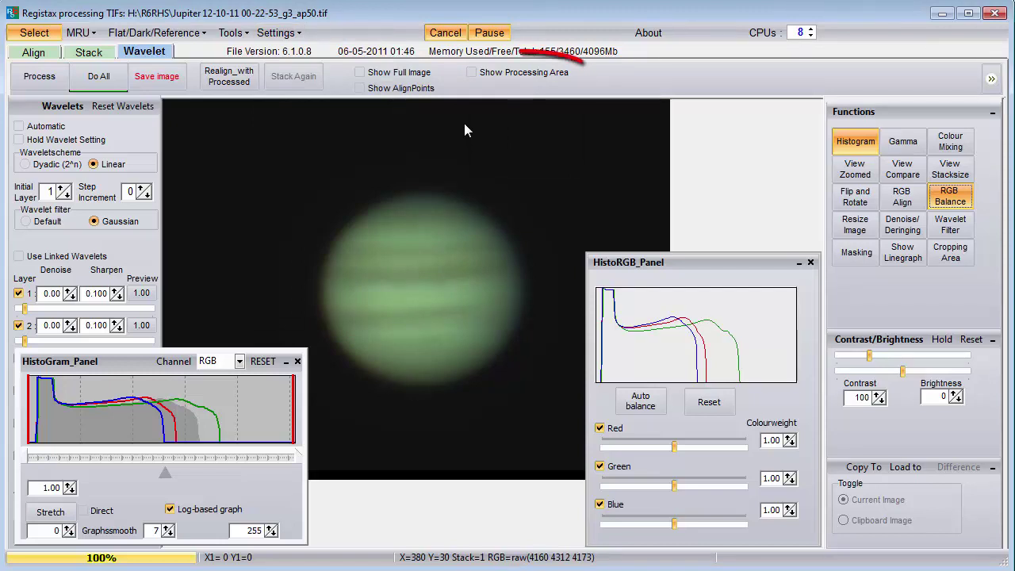
{"action": "left_click", "coordinate": [471, 74]}
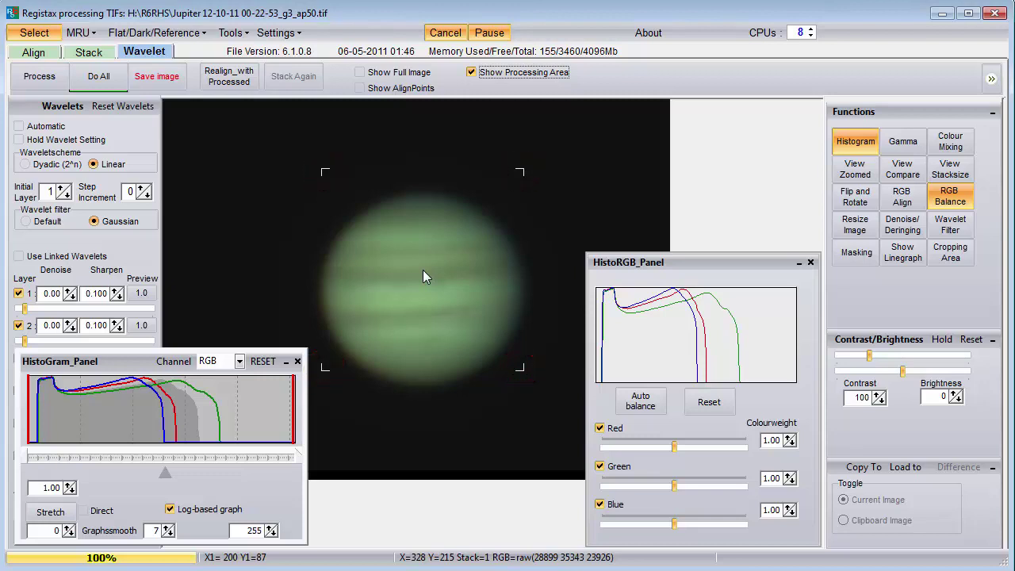
{"action": "left_click", "coordinate": [279, 210]}
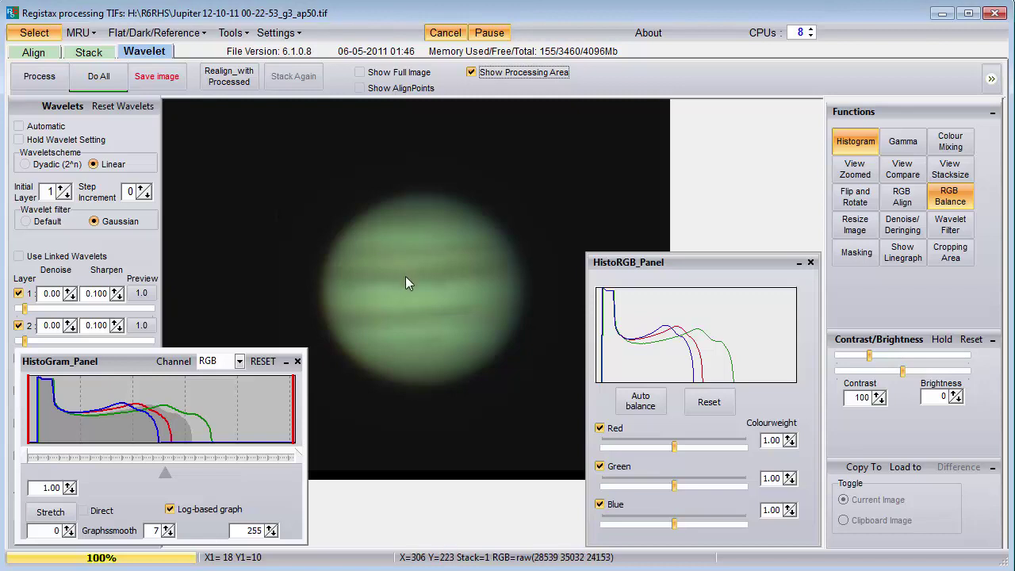
{"action": "left_click", "coordinate": [405, 281]}
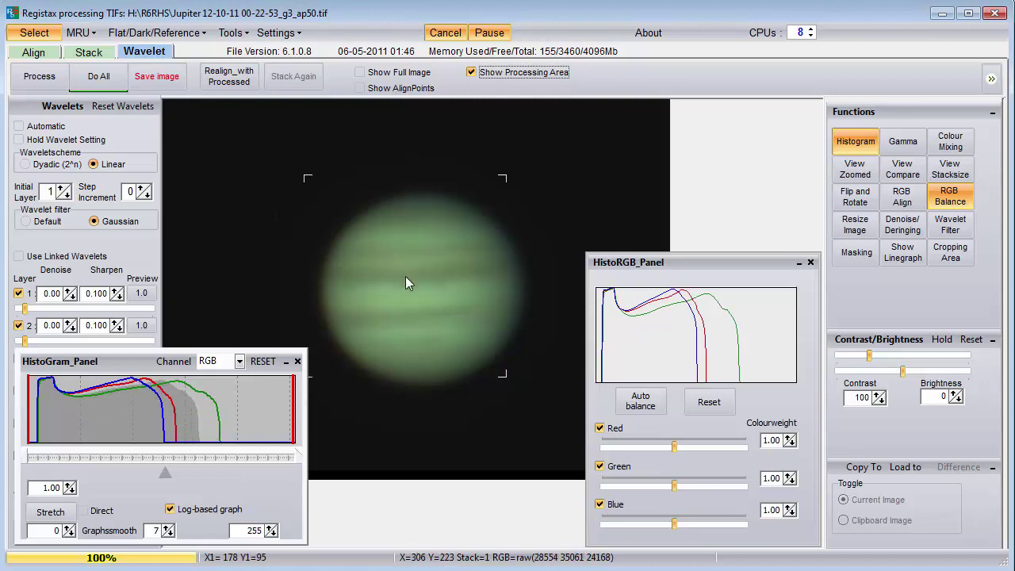
Step: Set the processing area to 1024 and centre it on Jupiter
{"action": "left_click", "coordinate": [276, 32]}
{"action": "left_click", "coordinate": [446, 87]}
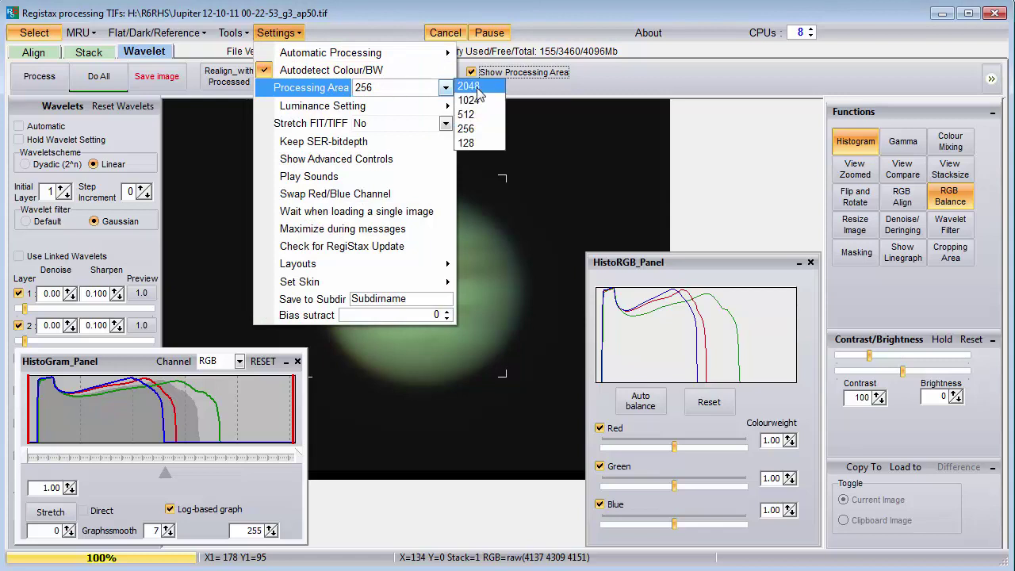
{"action": "left_click", "coordinate": [487, 101]}
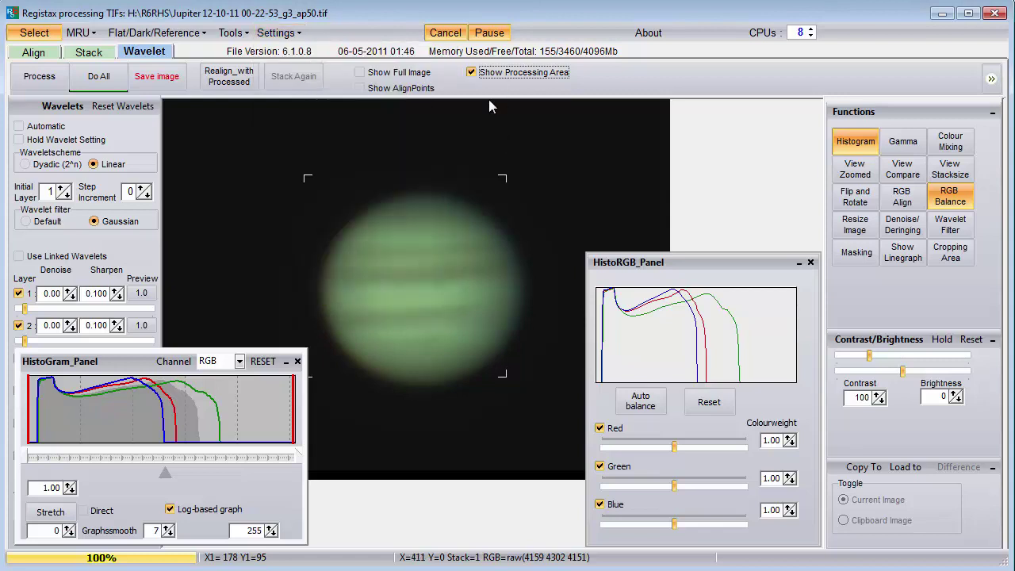
{"action": "left_click", "coordinate": [429, 278]}
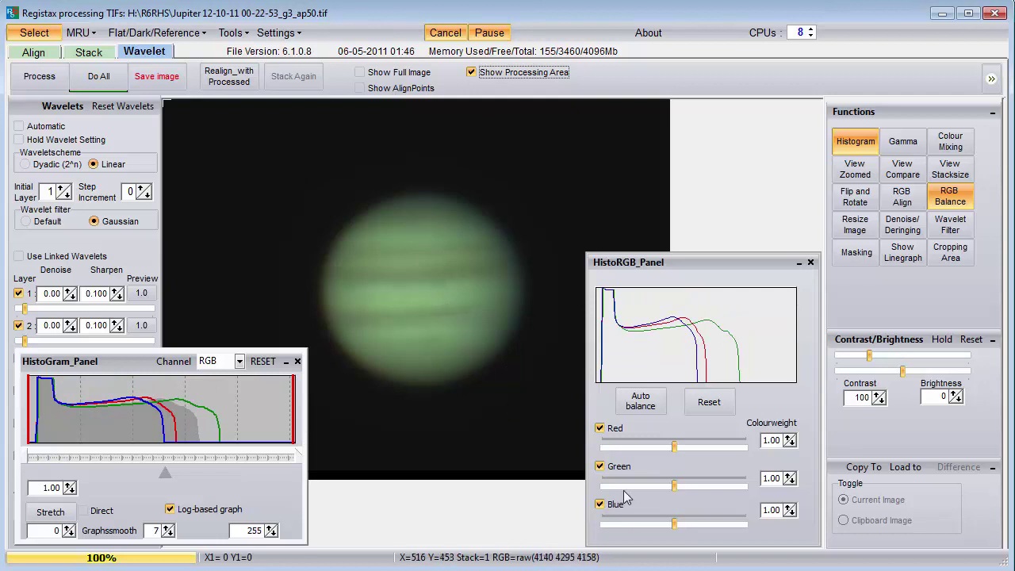
Step: Return the histogram to a linear graph and stretch it with the lower limit at 33 to darken the background
{"action": "left_click", "coordinate": [170, 509]}
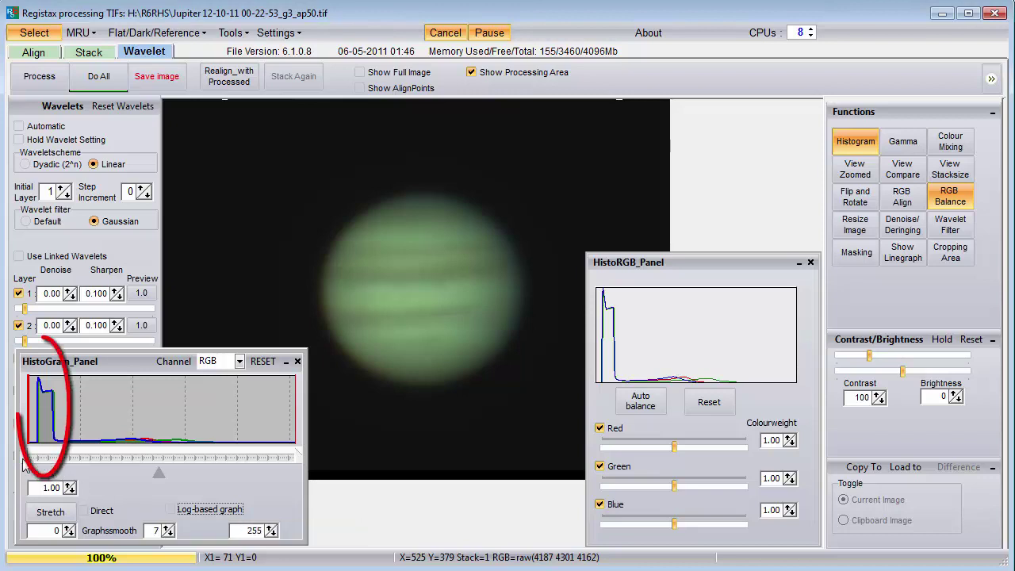
{"action": "left_click_drag", "start_coordinate": [30, 459], "coordinate": [63, 463]}
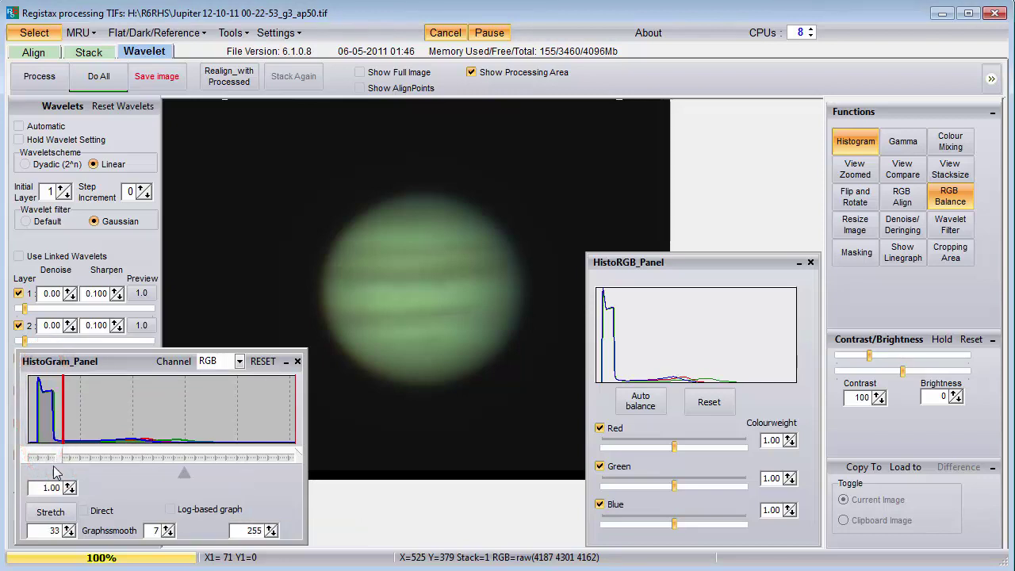
{"action": "left_click", "coordinate": [50, 512]}
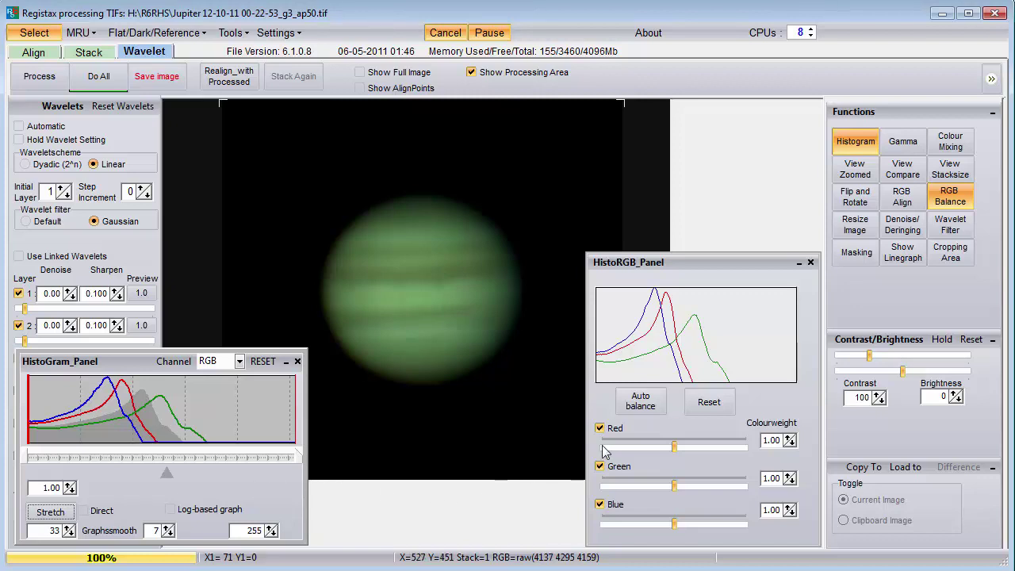
Step: Auto-balance the RGB colours and recentre the processing area on Jupiter
{"action": "left_click", "coordinate": [632, 409]}
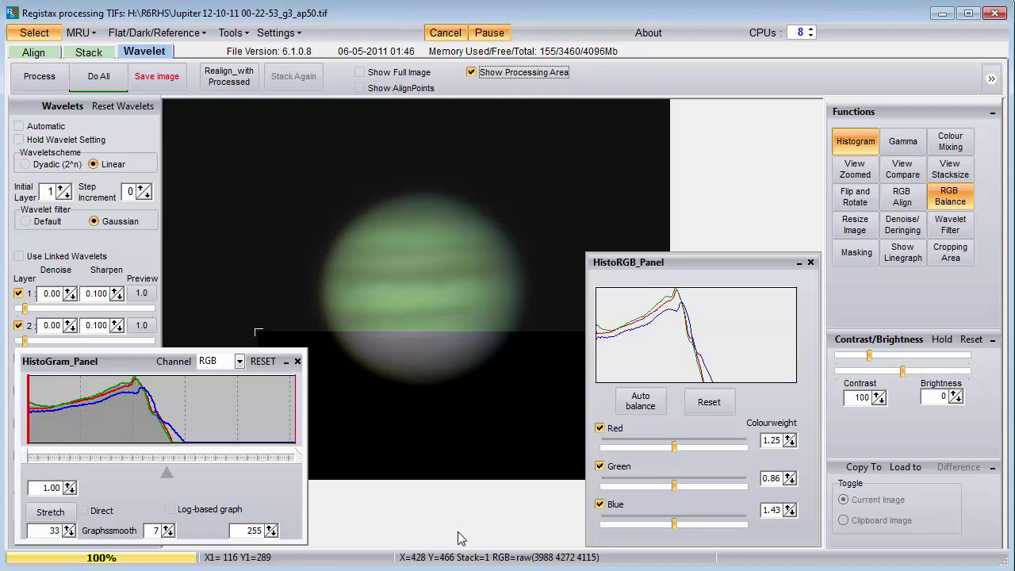
{"action": "left_click", "coordinate": [435, 292]}
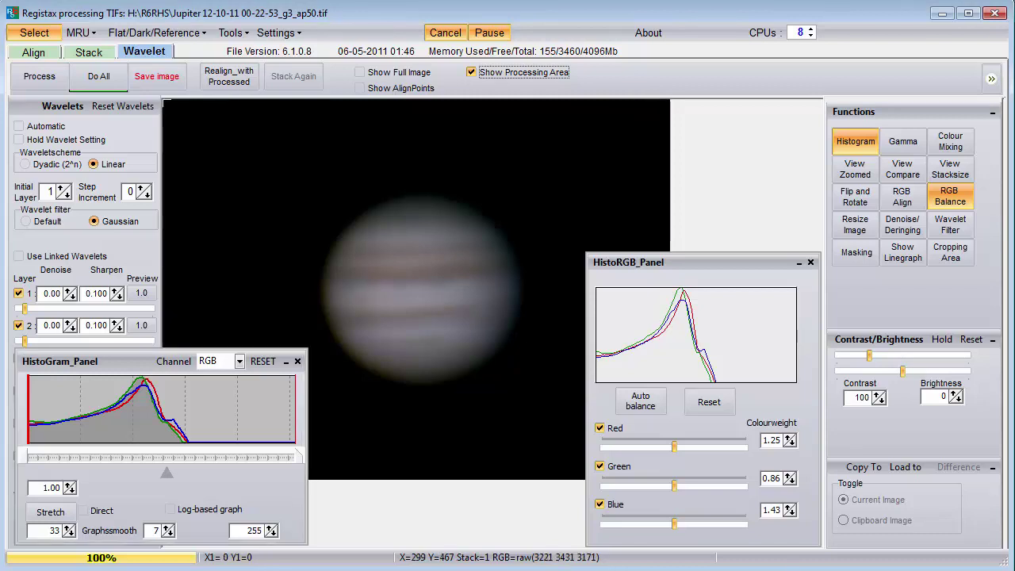
Step: Reset both the RGB colour balance and the histogram stretch
{"action": "left_click", "coordinate": [712, 403]}
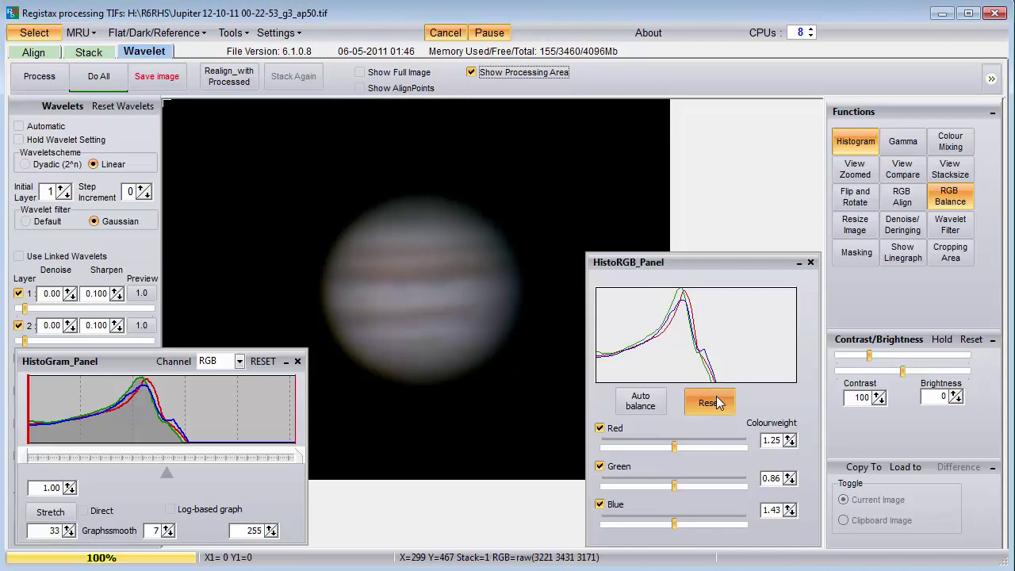
{"action": "left_click", "coordinate": [270, 367]}
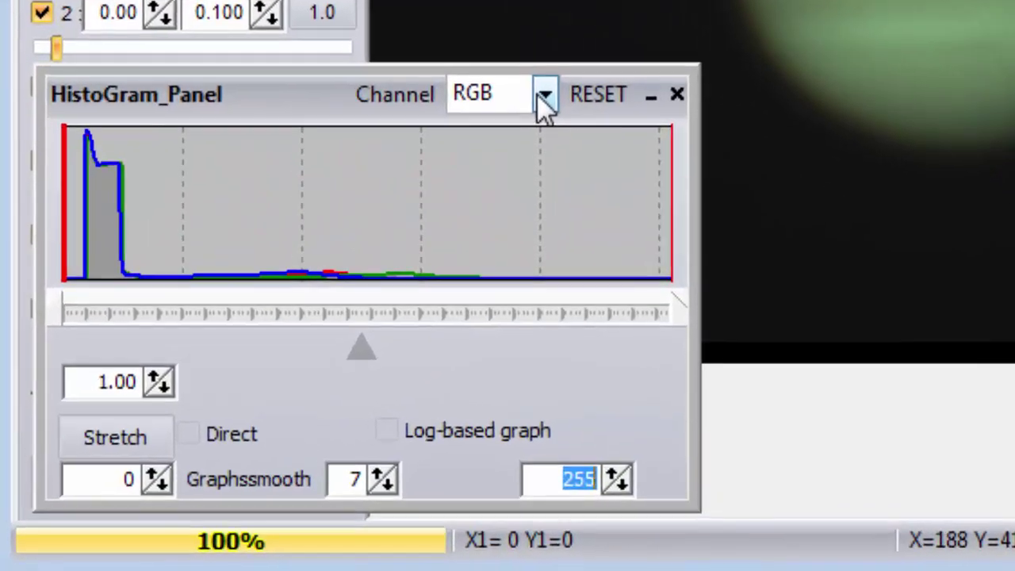
Step: Review the colour channel options available for the histogram, leaving RGB selected
{"action": "left_click", "coordinate": [239, 362]}
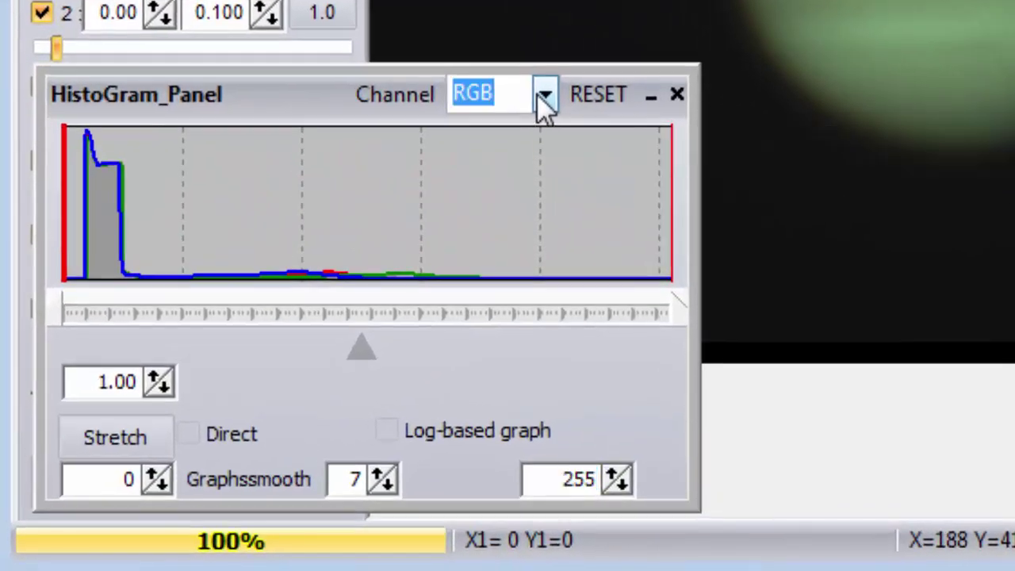
{"action": "left_click", "coordinate": [553, 107]}
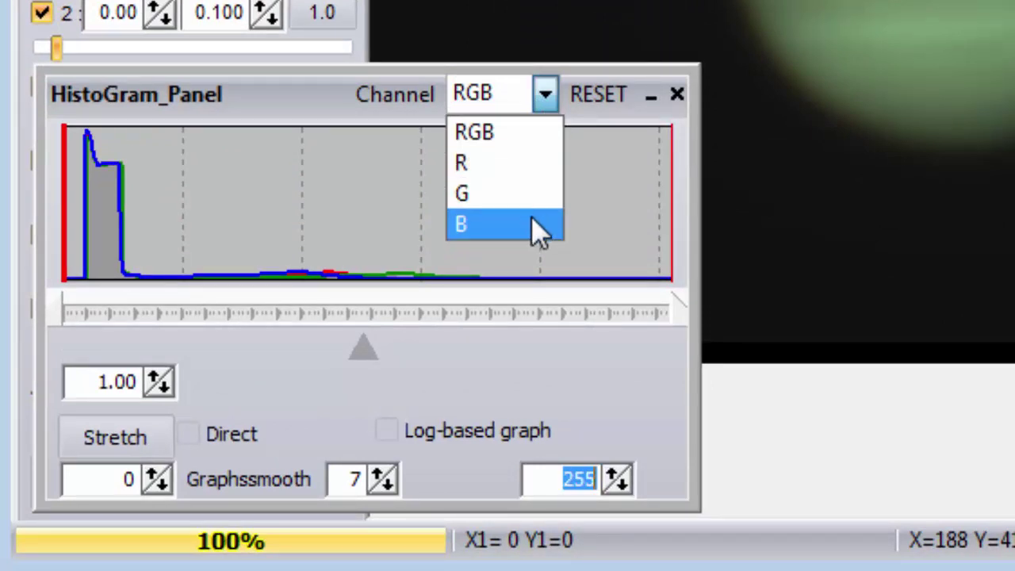
{"action": "left_click", "coordinate": [545, 99]}
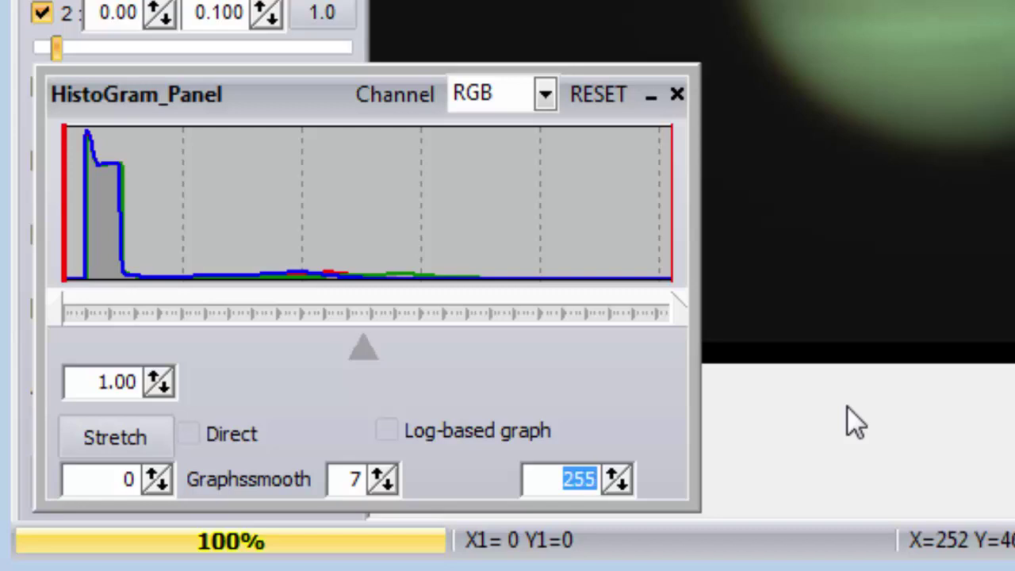
Step: Compare the histogram's log-based and linear graphs, ending on the linear one
{"action": "left_click", "coordinate": [387, 430]}
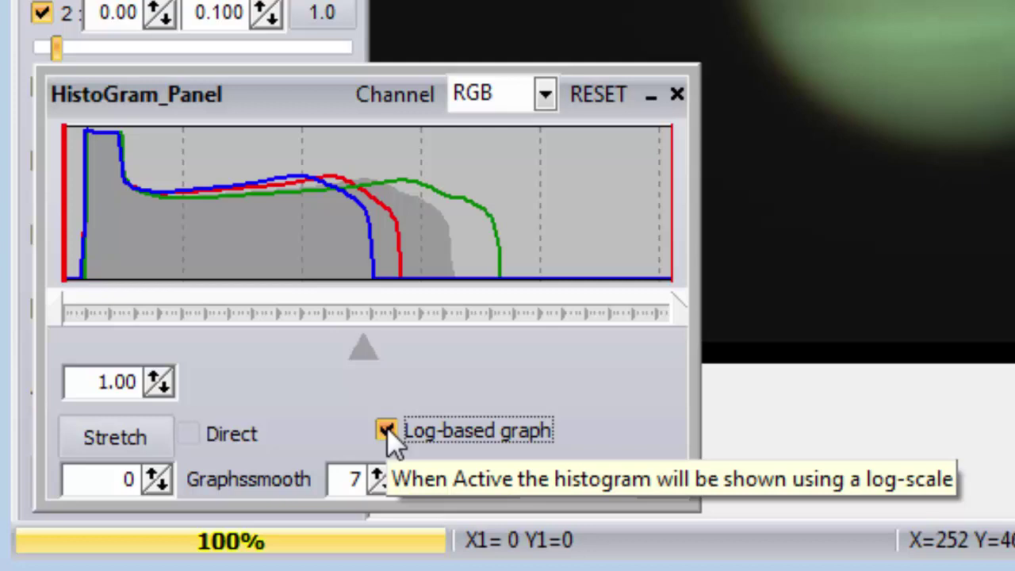
{"action": "left_click", "coordinate": [387, 429]}
{"action": "left_click", "coordinate": [387, 429]}
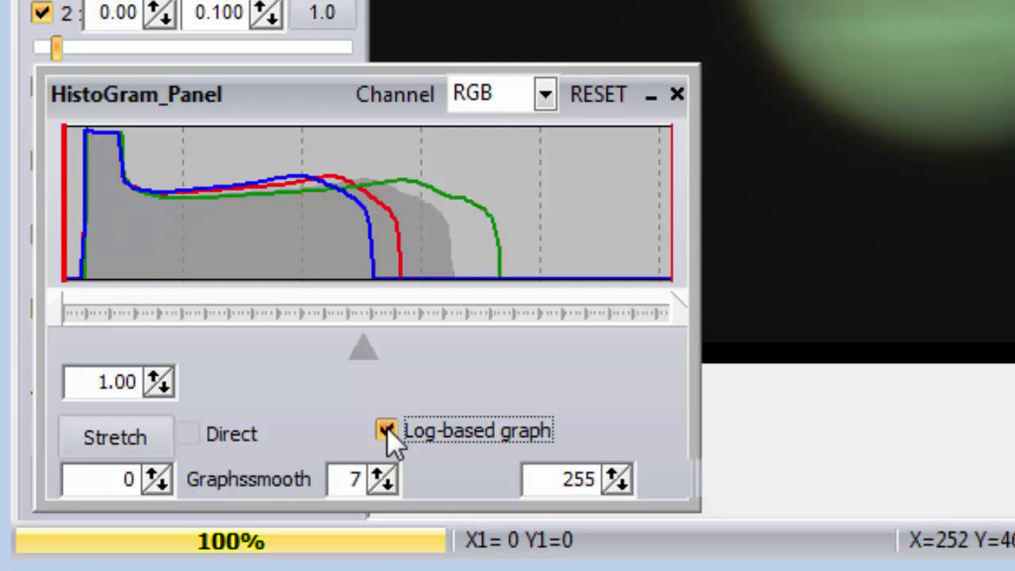
{"action": "left_click", "coordinate": [387, 429]}
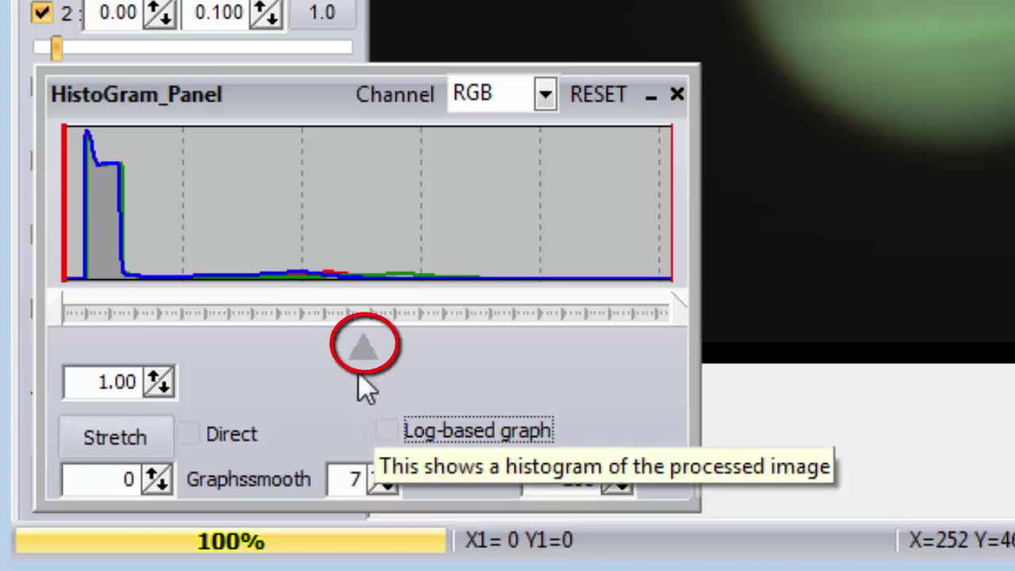
Step: Try a histogram gamma of 0.77, set it to 0.95, and stretch the histogram between 26 and 228
{"action": "mouse_move", "coordinate": [359, 356]}
{"action": "left_mouse_down"}
{"action": "mouse_move", "coordinate": [295, 355]}
{"action": "mouse_move", "coordinate": [427, 358]}
{"action": "left_mouse_up"}
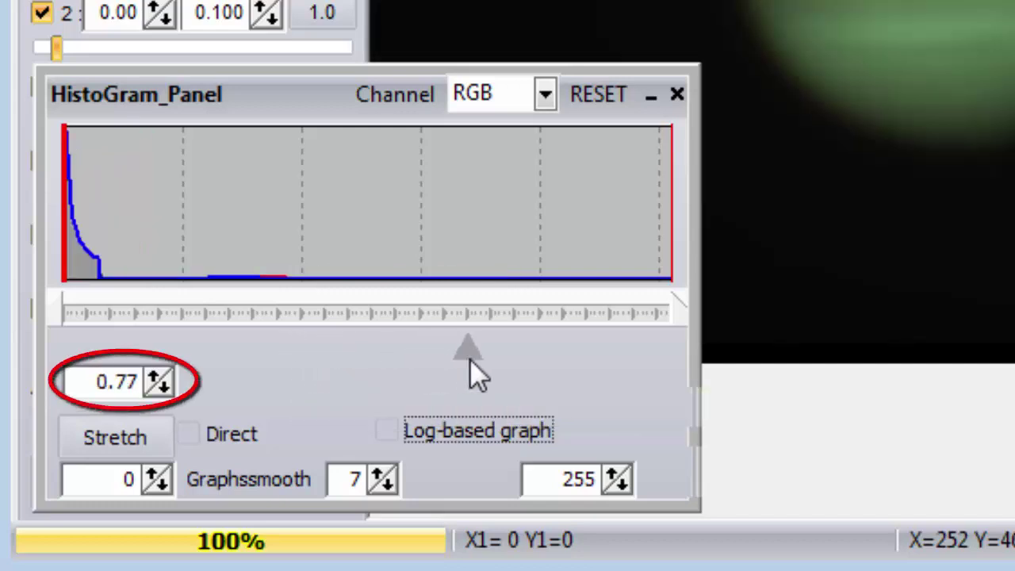
{"action": "left_click_drag", "start_coordinate": [469, 361], "coordinate": [376, 363]}
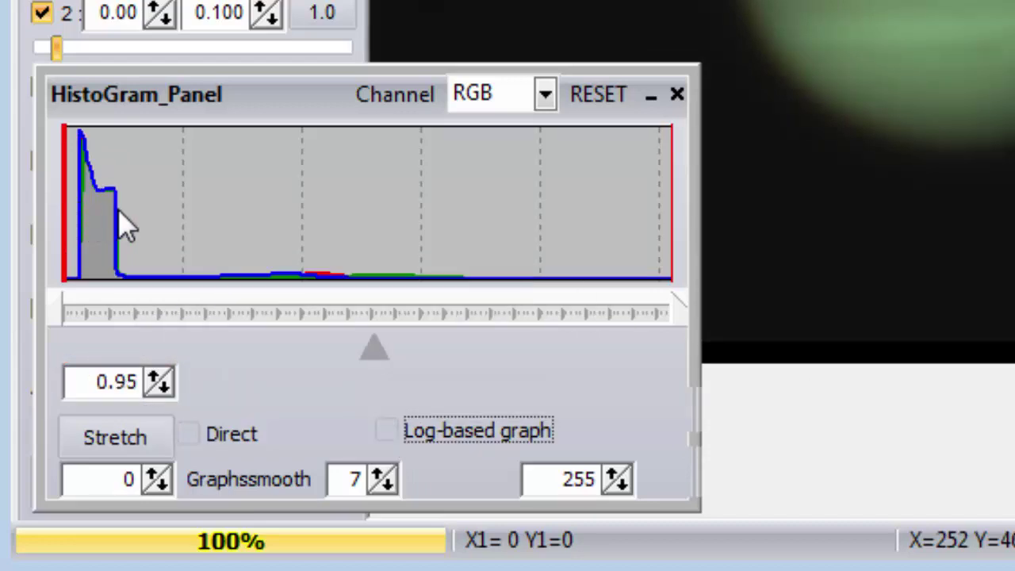
{"action": "left_click_drag", "start_coordinate": [58, 309], "coordinate": [119, 311]}
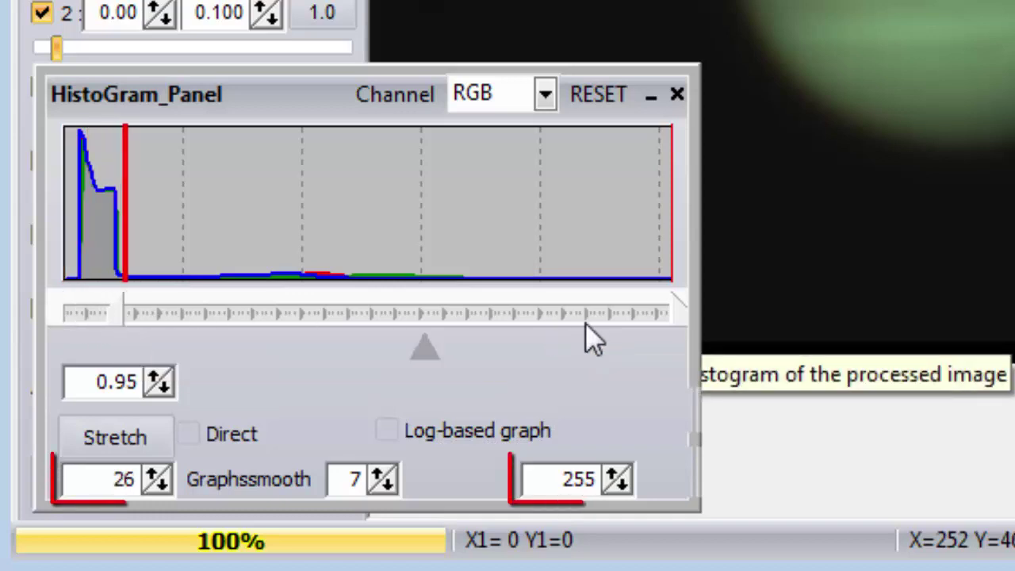
{"action": "left_click_drag", "start_coordinate": [670, 312], "coordinate": [608, 315]}
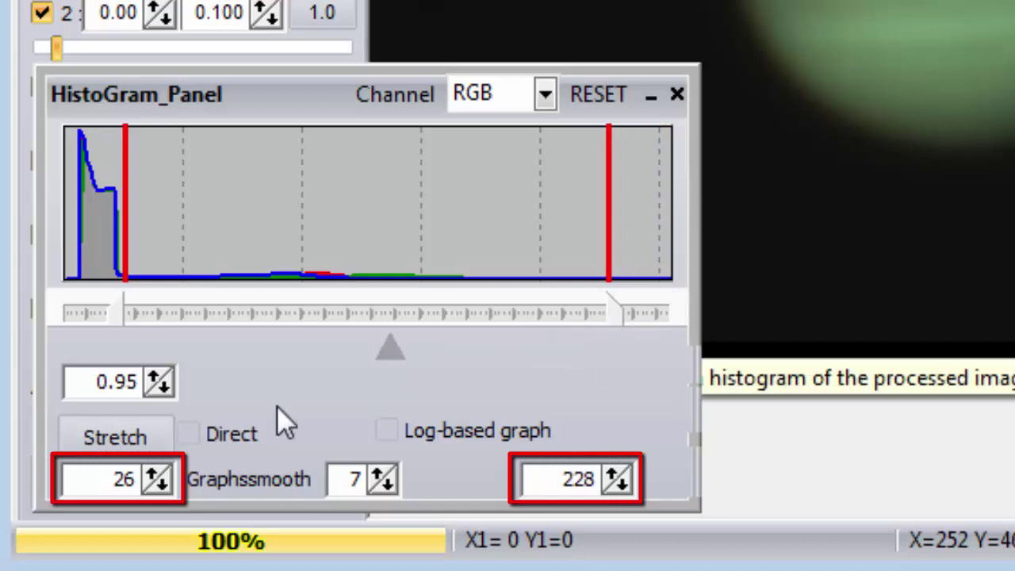
{"action": "left_click", "coordinate": [125, 441]}
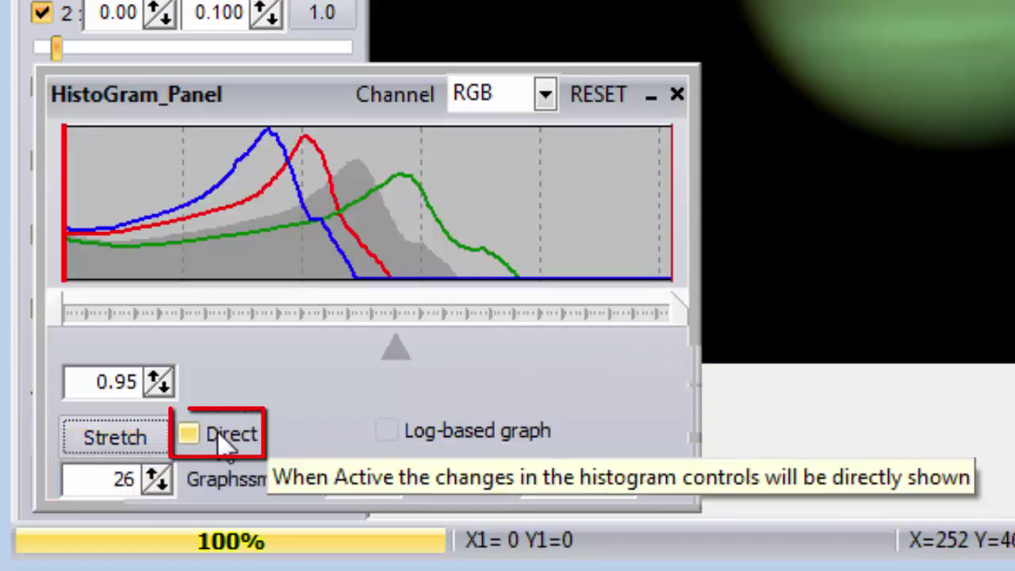
Step: Enable direct histogram updates and, starting from a reset histogram, raise the lower limit to 25
{"action": "left_click", "coordinate": [191, 435]}
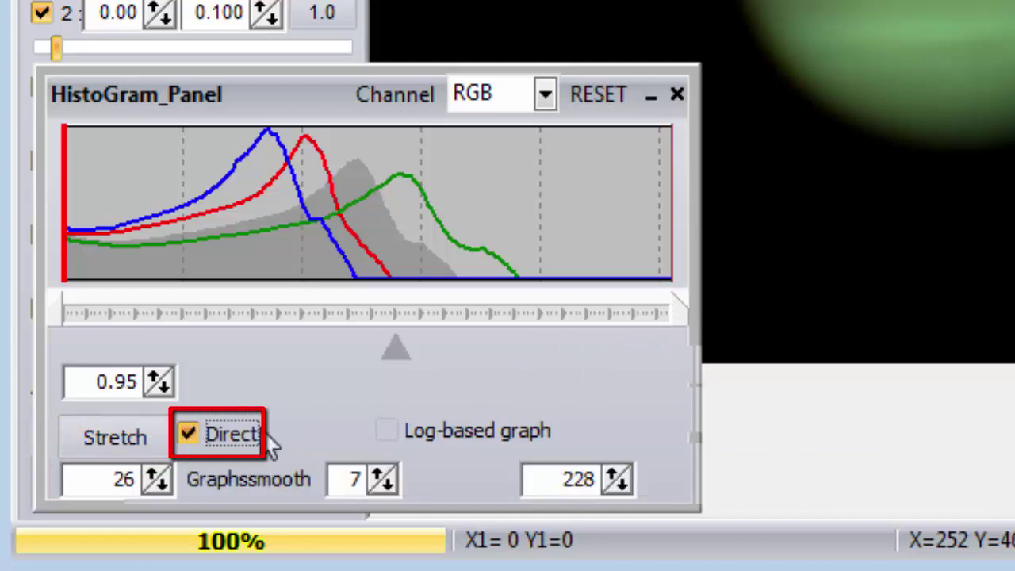
{"action": "left_click", "coordinate": [607, 97]}
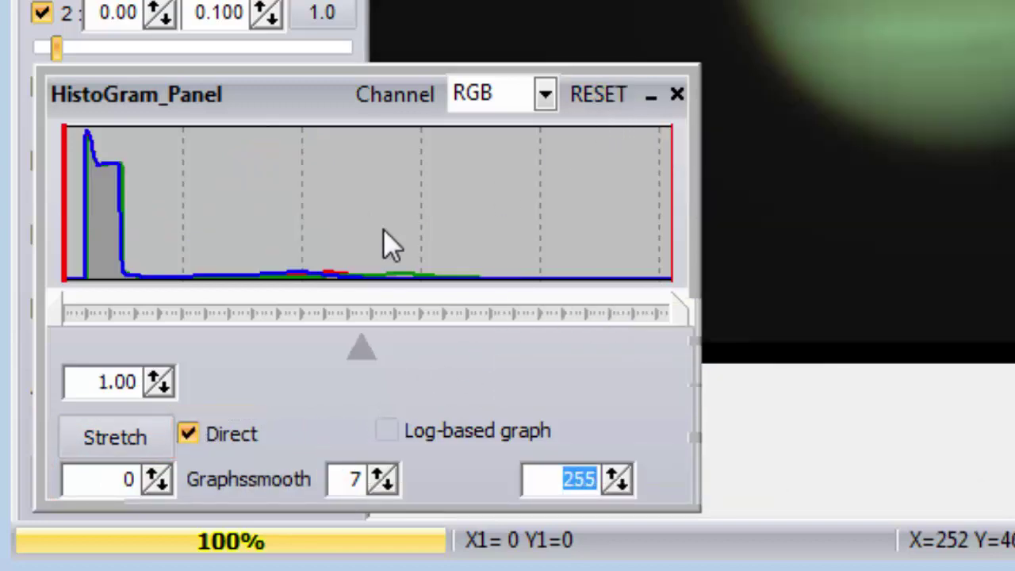
{"action": "left_click", "coordinate": [53, 301]}
{"action": "left_click_drag", "start_coordinate": [53, 301], "coordinate": [115, 308]}
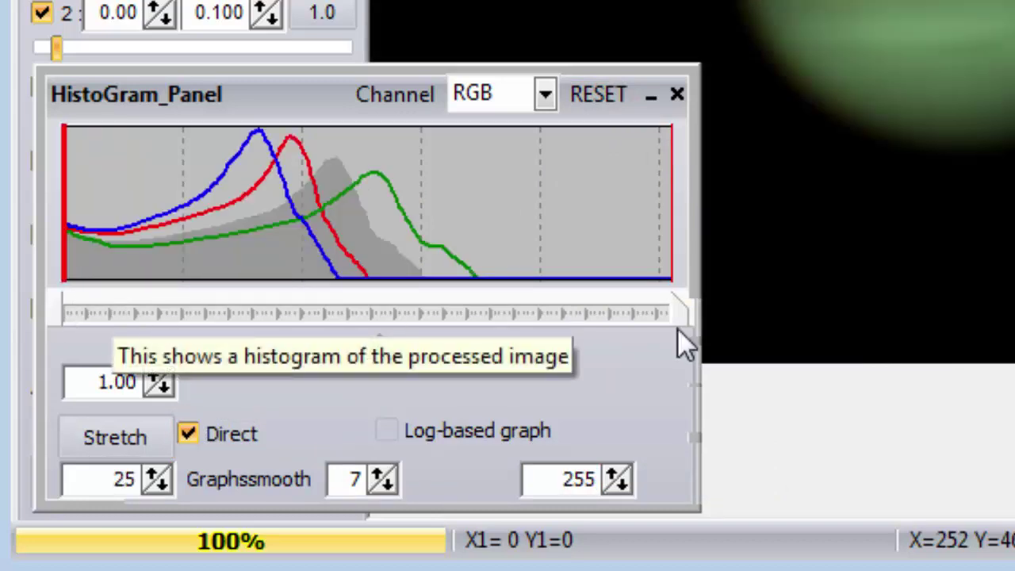
Step: Try an upper histogram limit of 225, then restore the histogram limits to 0 and 255
{"action": "left_click_drag", "start_coordinate": [677, 321], "coordinate": [597, 328]}
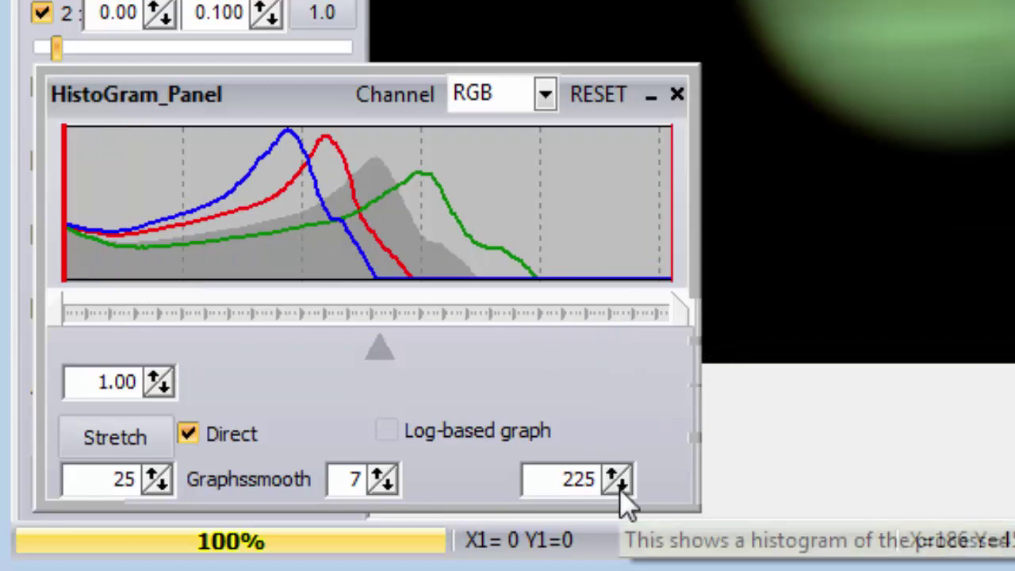
{"action": "left_click_drag", "start_coordinate": [621, 490], "coordinate": [613, 472]}
{"action": "left_click_drag", "start_coordinate": [158, 485], "coordinate": [159, 488]}
{"action": "double_click", "coordinate": [596, 479]}
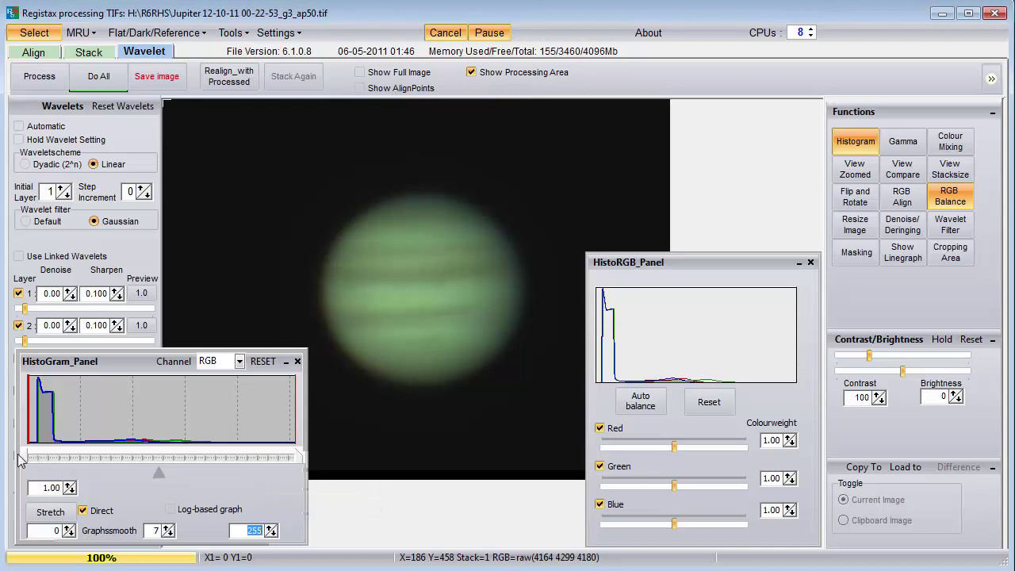
Step: Set the histogram limits to 28 and 181, auto-balancing the RGB colours between the two adjustments
{"action": "left_click_drag", "start_coordinate": [29, 458], "coordinate": [57, 460]}
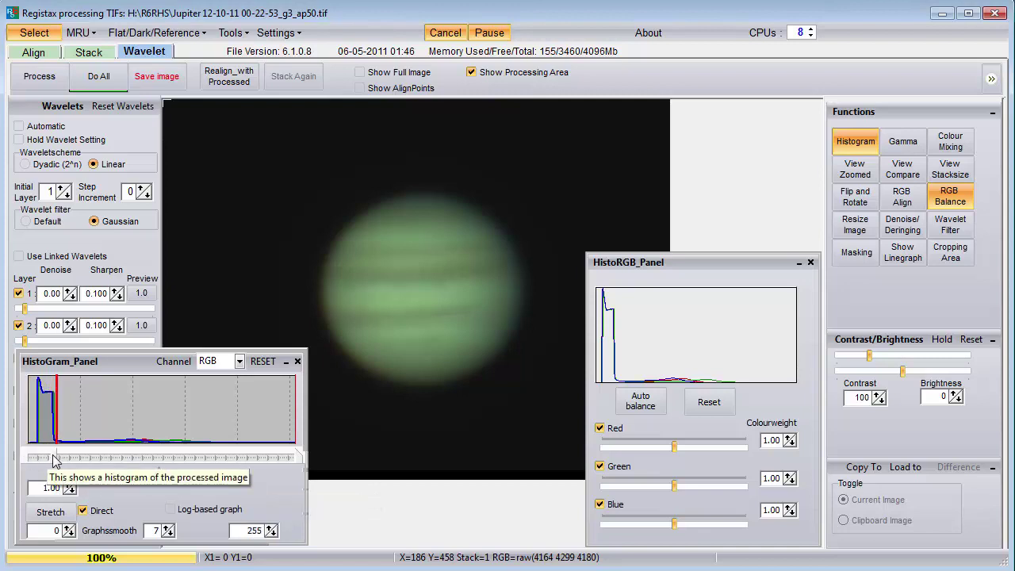
{"action": "left_click", "coordinate": [641, 403]}
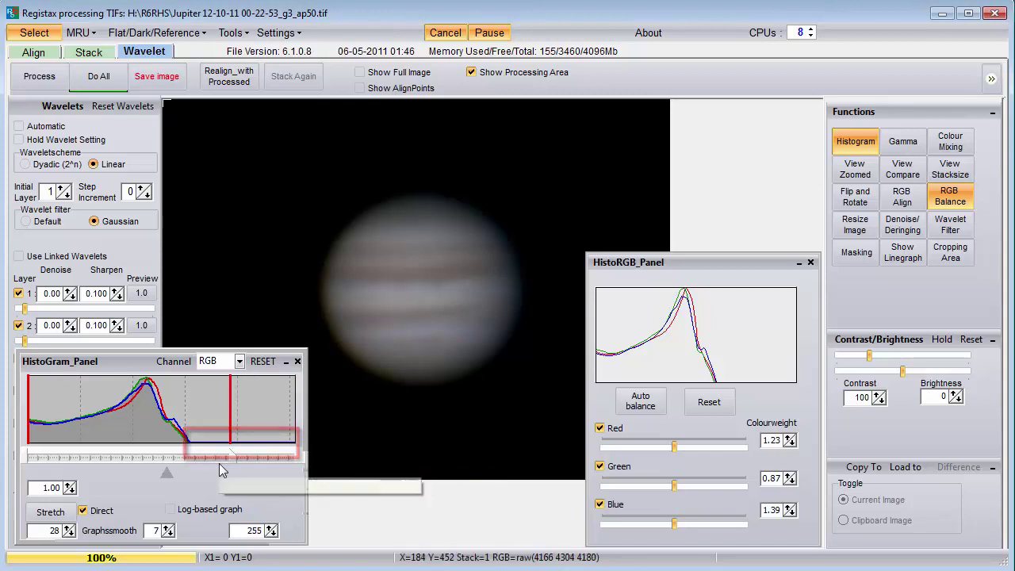
{"action": "left_click_drag", "start_coordinate": [216, 462], "coordinate": [211, 464]}
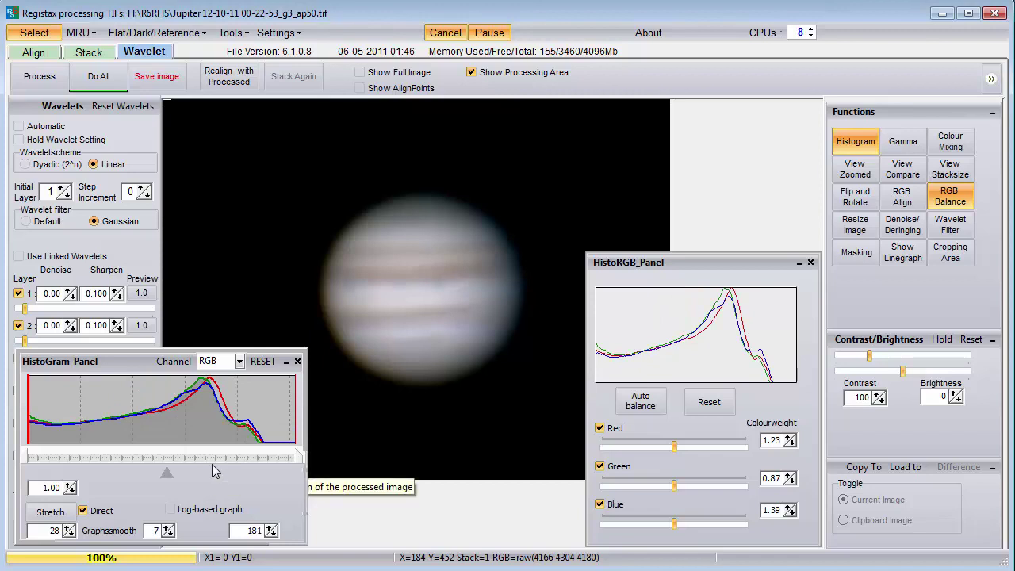
Step: Close the histogram and RGB balance tools to free the view of the planet
{"action": "left_click", "coordinate": [902, 196]}
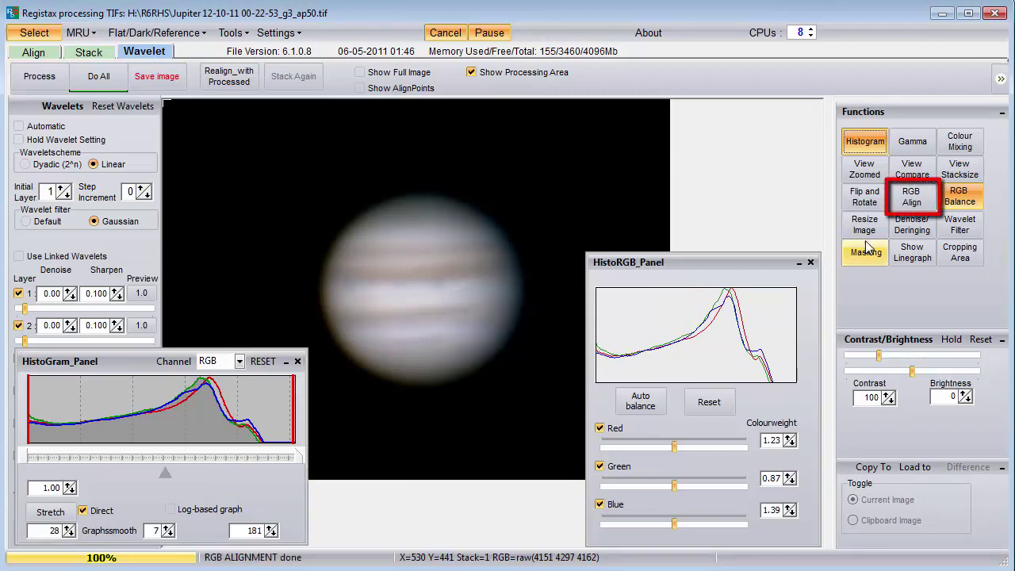
{"action": "left_click", "coordinate": [870, 148]}
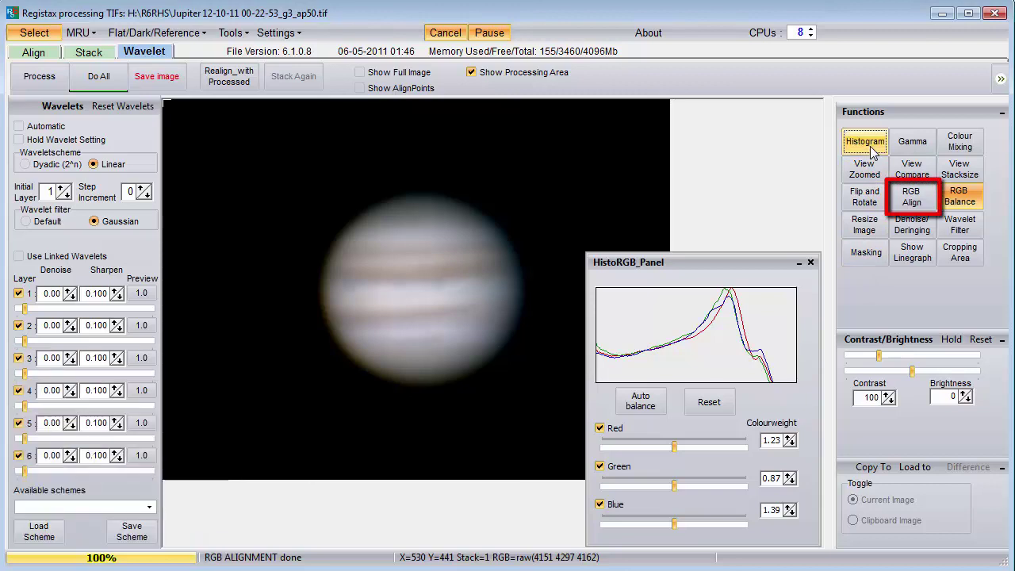
{"action": "left_click", "coordinate": [983, 202]}
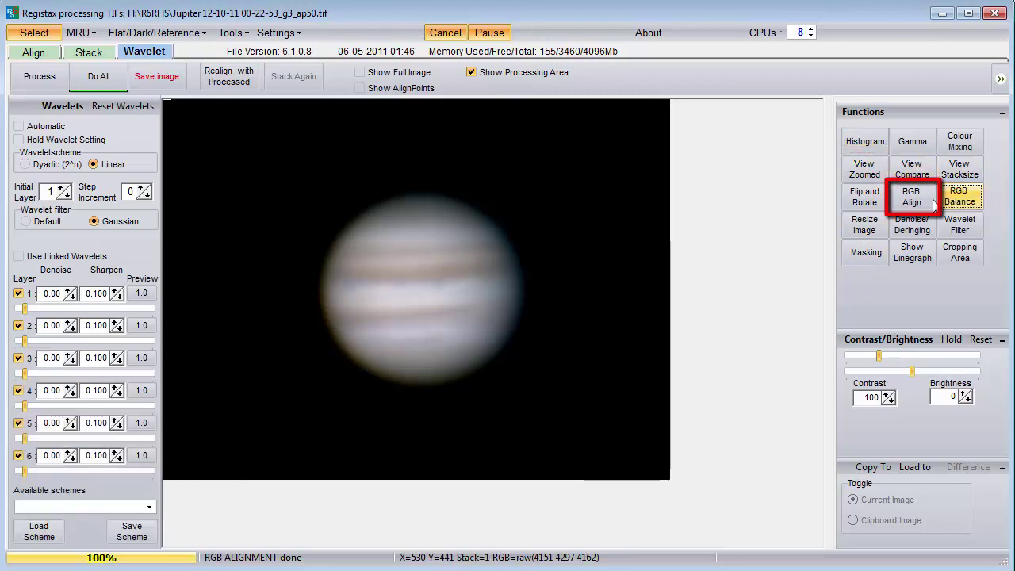
Step: Start RGB Align, enclose the whole planet in an align area about 289 by 288 pixels, and estimate the channel alignment
{"action": "left_click", "coordinate": [911, 197]}
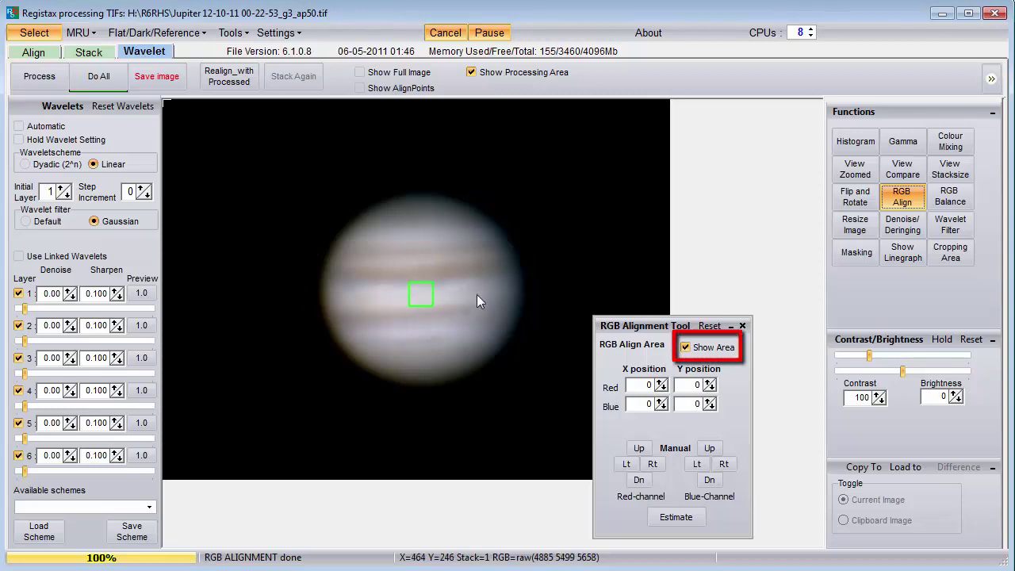
{"action": "mouse_move", "coordinate": [426, 293]}
{"action": "left_mouse_down"}
{"action": "mouse_move", "coordinate": [313, 181]}
{"action": "mouse_move", "coordinate": [486, 367]}
{"action": "mouse_move", "coordinate": [528, 395]}
{"action": "left_mouse_up"}
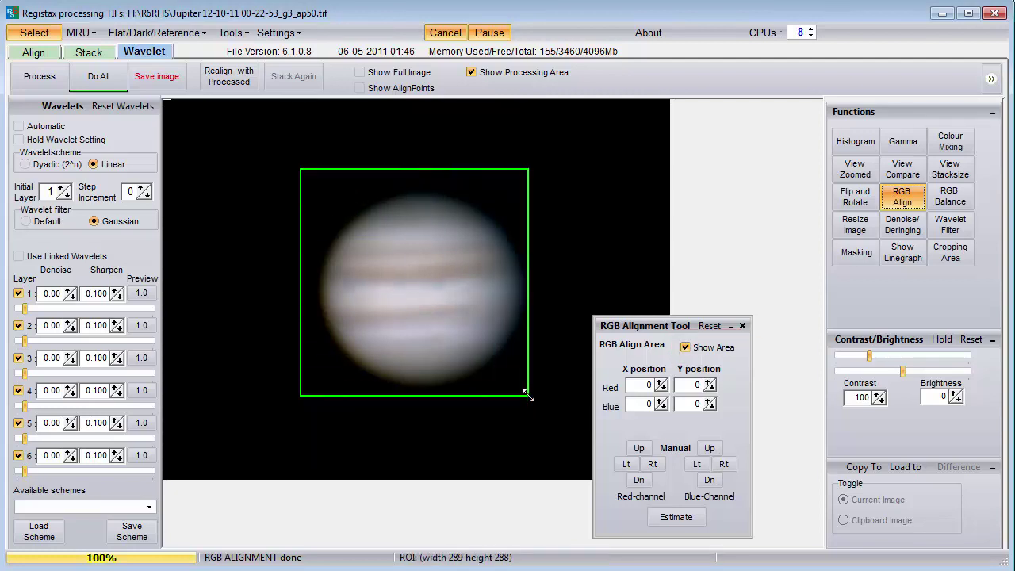
{"action": "left_click", "coordinate": [674, 518]}
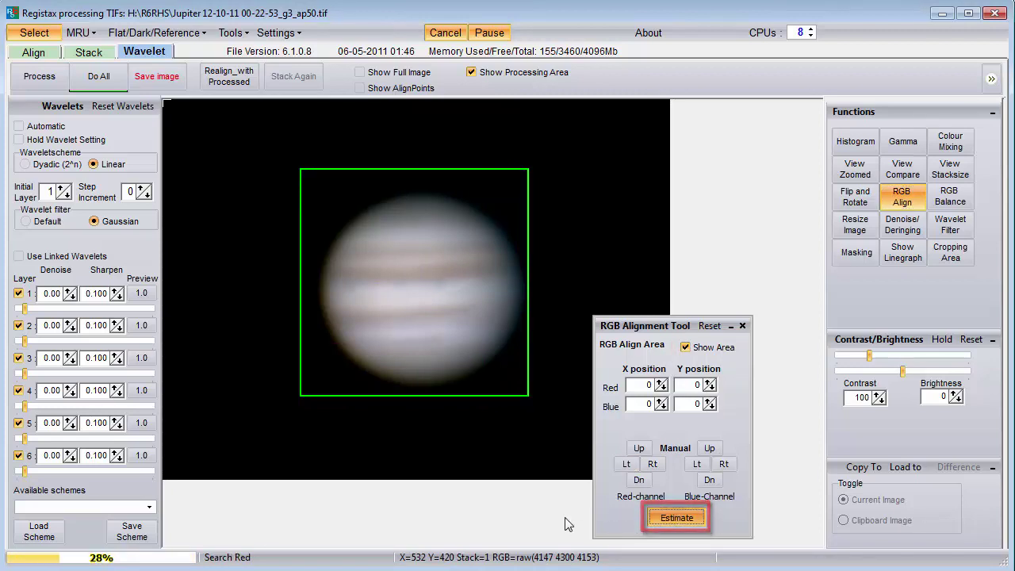
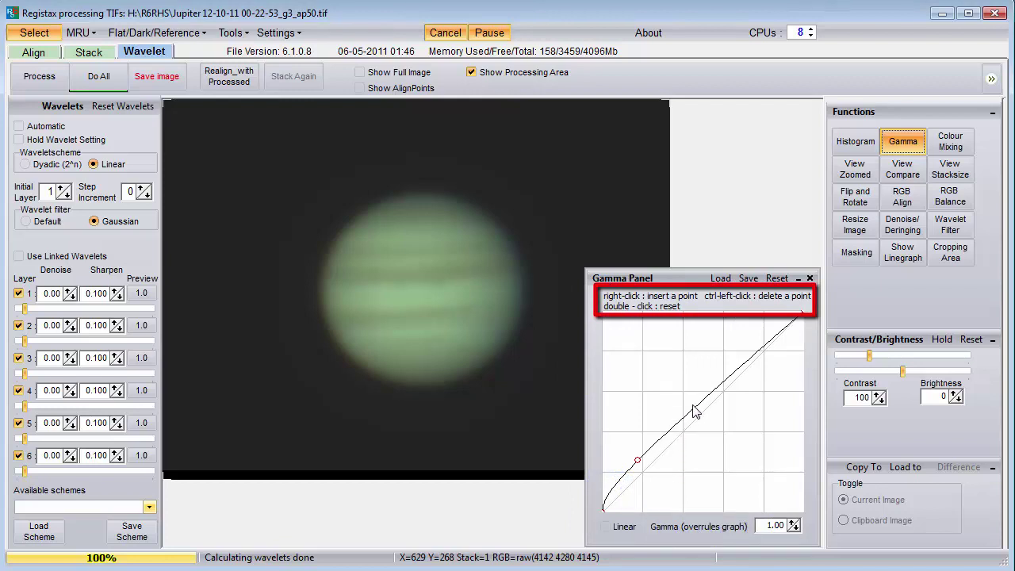
Step: Insert a second point near the middle of the gamma curve and pull it below the diagonal
{"action": "right_click", "coordinate": [701, 410]}
{"action": "left_click_drag", "start_coordinate": [708, 413], "coordinate": [719, 419]}
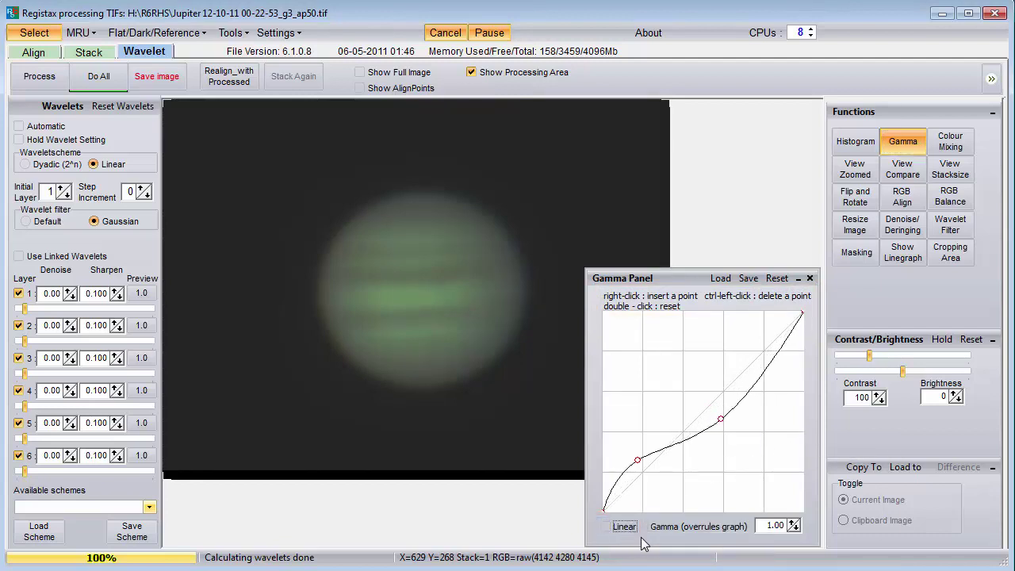
Step: Override the custom gamma curve by raising the overall gamma value to 1.70
{"action": "left_click", "coordinate": [792, 523]}
{"action": "left_click", "coordinate": [793, 523]}
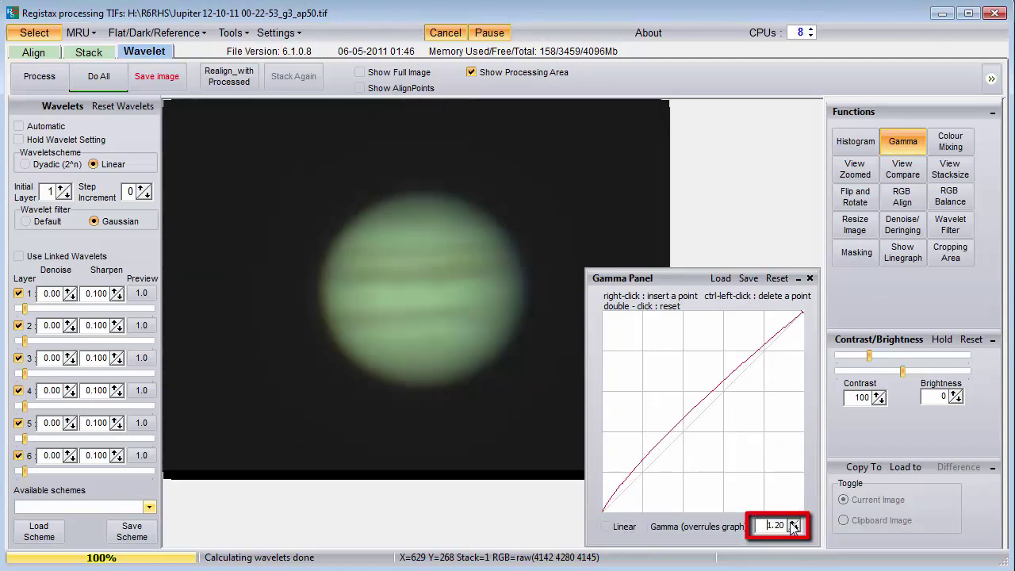
{"action": "left_click", "coordinate": [793, 523]}
{"action": "left_click", "coordinate": [793, 522]}
{"action": "left_click", "coordinate": [793, 523]}
{"action": "left_click", "coordinate": [794, 529]}
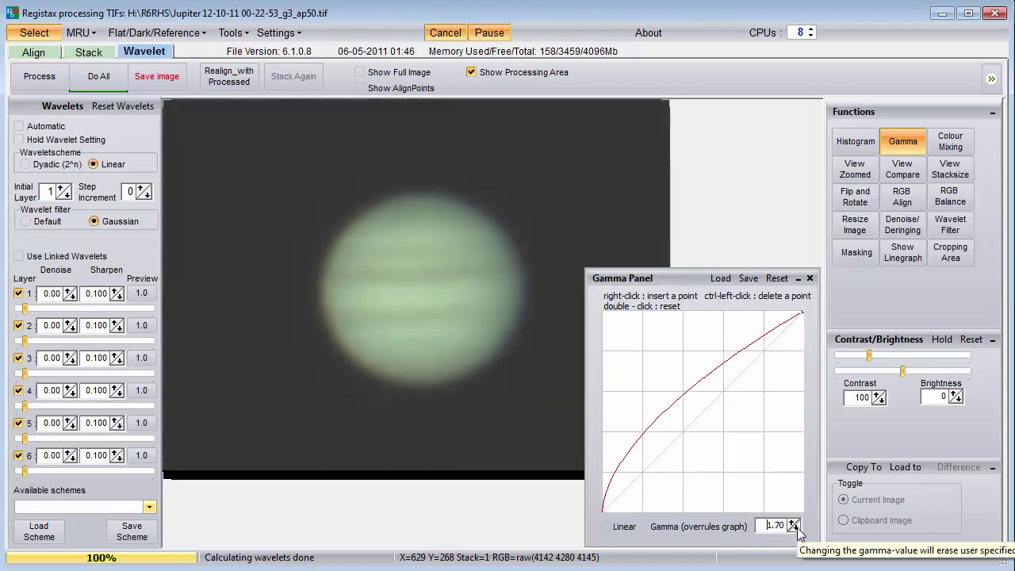
Step: Lower the overall gamma value to 0.50 to darken the image
{"action": "left_click", "coordinate": [793, 529]}
{"action": "left_click", "coordinate": [794, 529]}
{"action": "left_click", "coordinate": [794, 529]}
{"action": "left_click", "coordinate": [794, 529]}
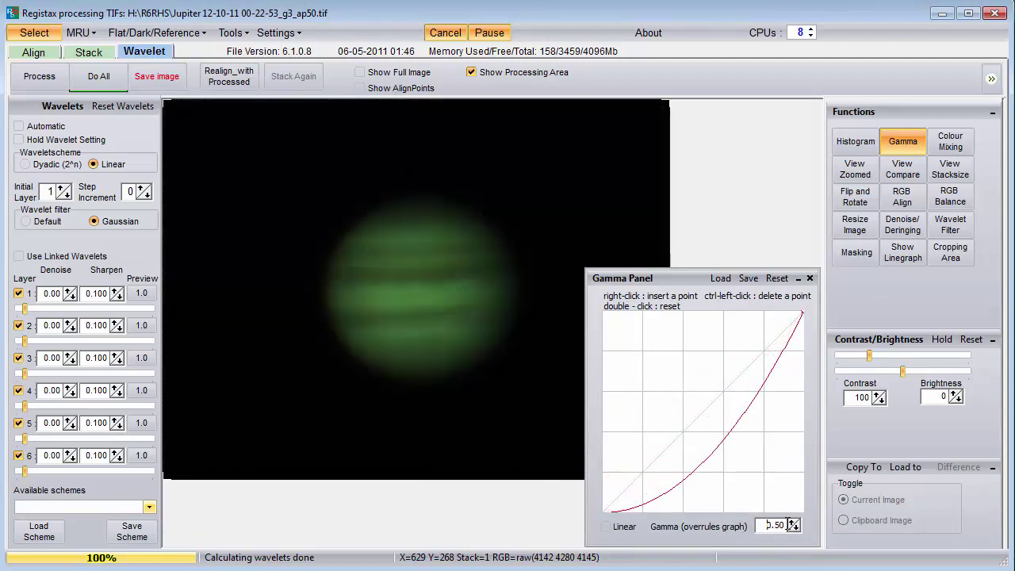
Step: Bring the overall gamma value back up past 0.80
{"action": "left_click", "coordinate": [792, 521]}
{"action": "left_click", "coordinate": [792, 522]}
{"action": "left_click", "coordinate": [793, 522]}
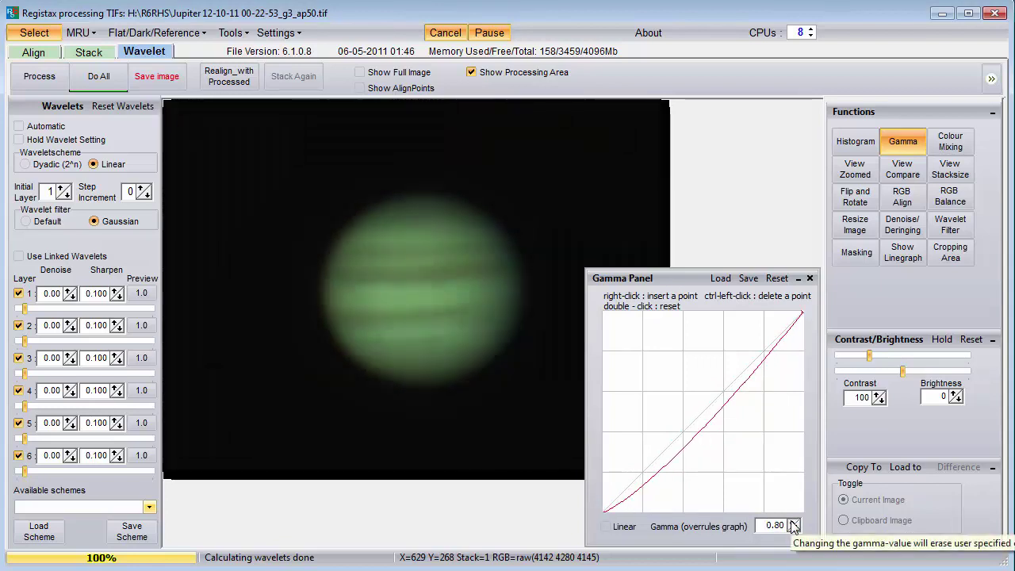
{"action": "left_click", "coordinate": [792, 522]}
{"action": "left_click", "coordinate": [792, 521]}
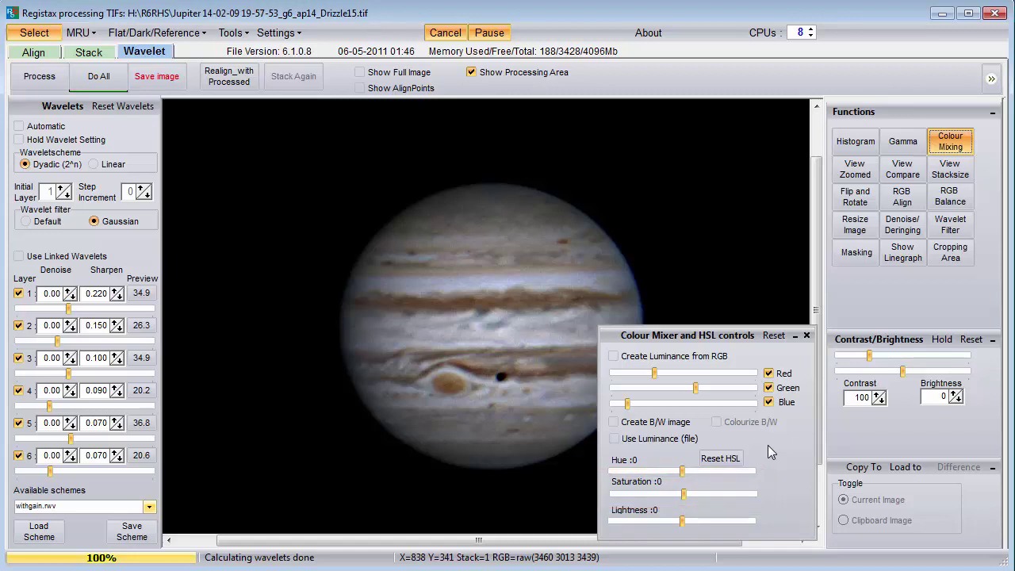
Step: Raise the Jupiter image's saturation to 9 in the colour mixer, then fine-tune it down to 5
{"action": "left_click_drag", "start_coordinate": [684, 495], "coordinate": [695, 498]}
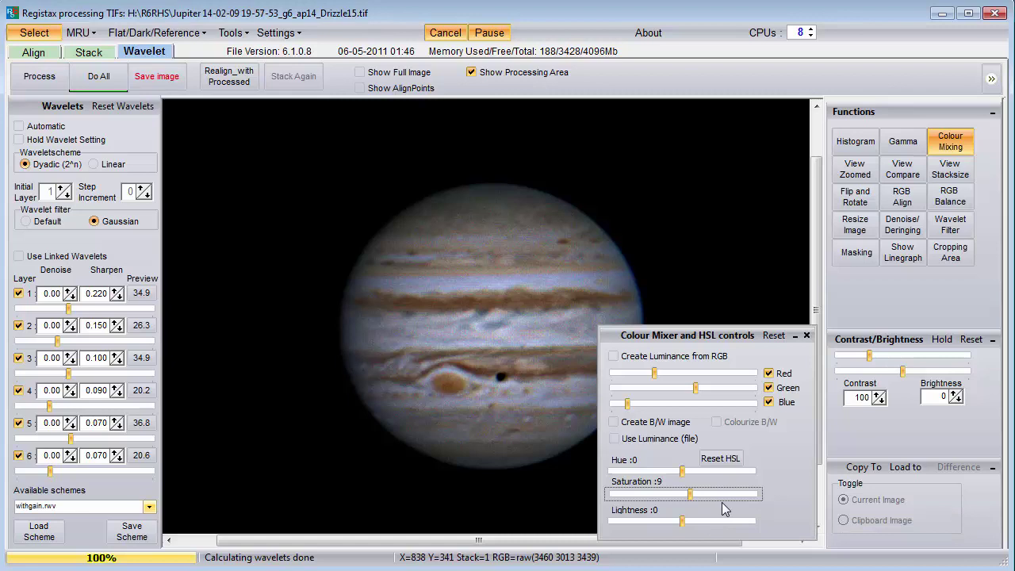
{"action": "key", "text": "Left"}
{"action": "key", "text": "Left"}
{"action": "key", "text": "Left"}
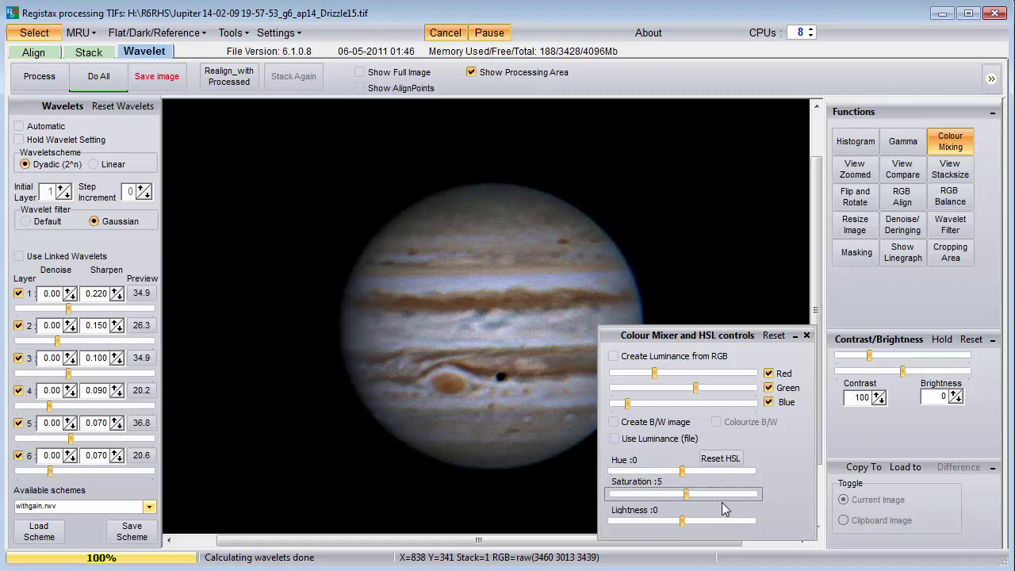